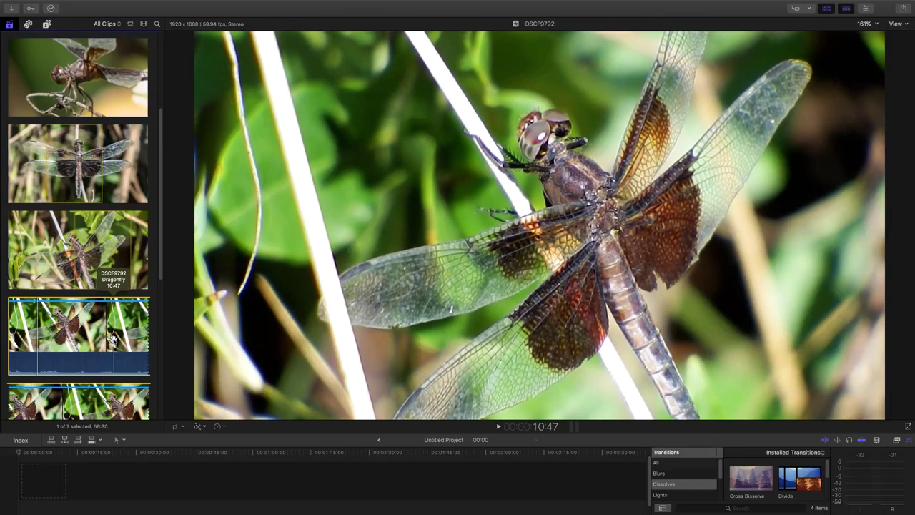
# Step: Skim and play through the DSCF9792 dragonfly clip in the browser to examine the insect's movement and choose a usable section
pyautogui.scroll(-1, 112, 338)
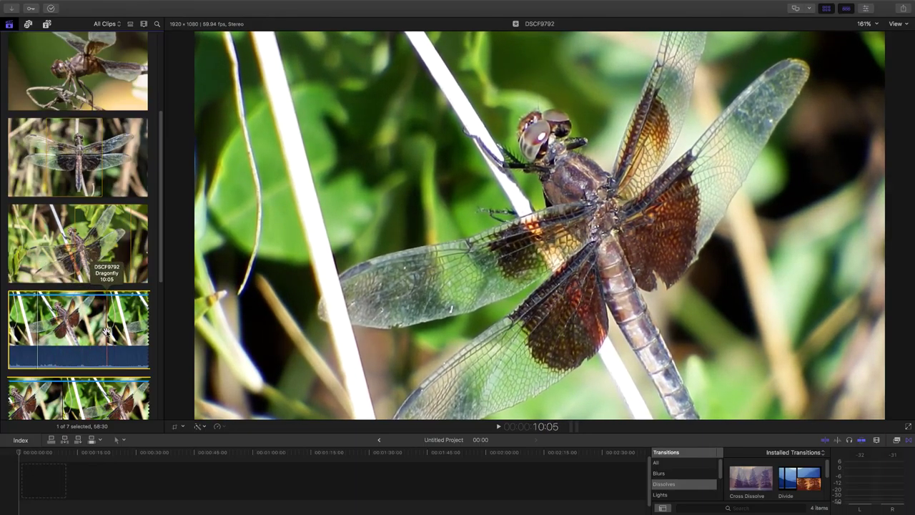
pyautogui.scroll(-3, 106, 330)
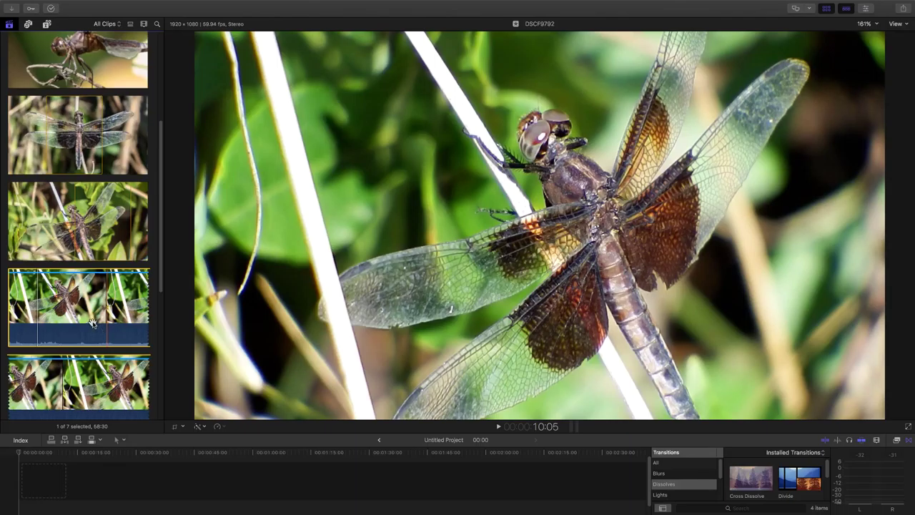
pyautogui.scroll(-3, 92, 323)
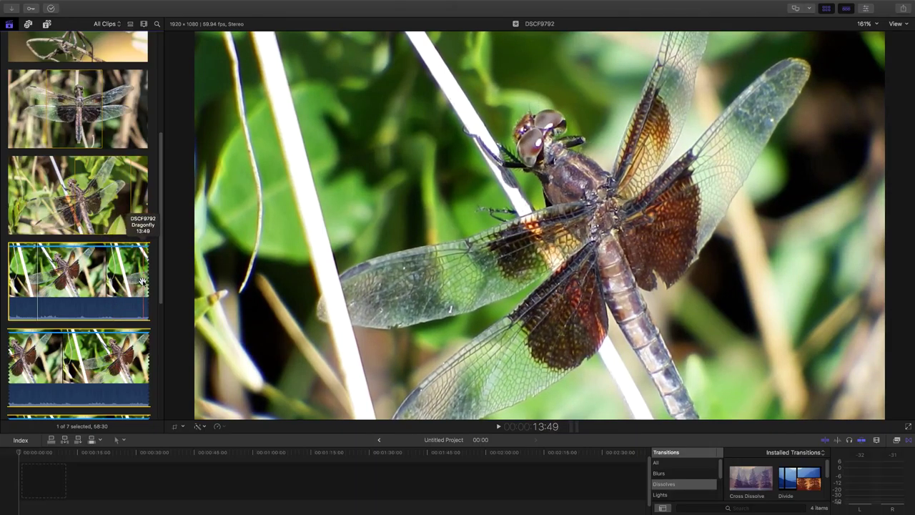
pyautogui.scroll(-2, 142, 281)
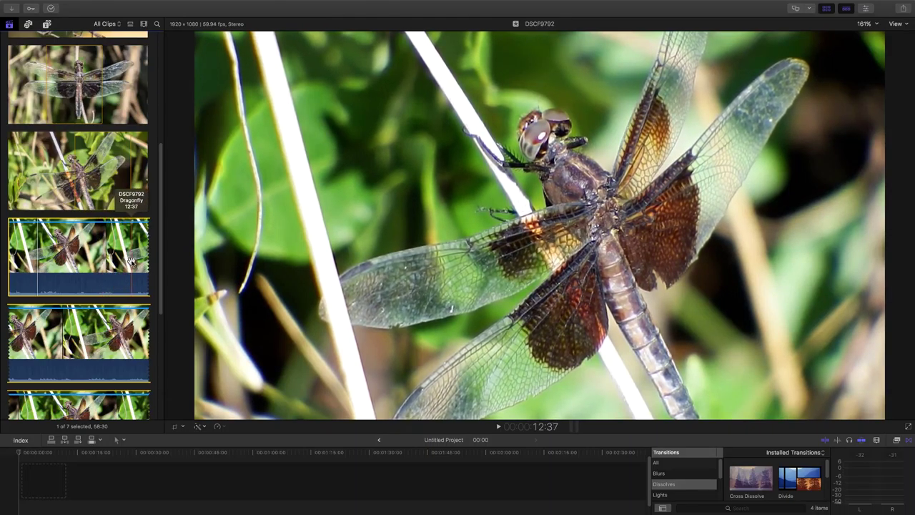
pyautogui.scroll(-1, 128, 263)
pyautogui.scroll(-2, 131, 261)
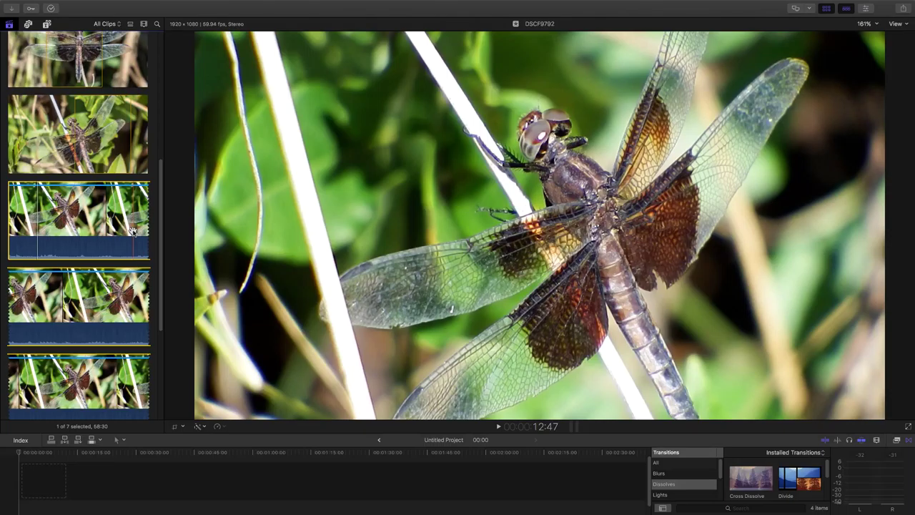
pyautogui.scroll(-1, 133, 230)
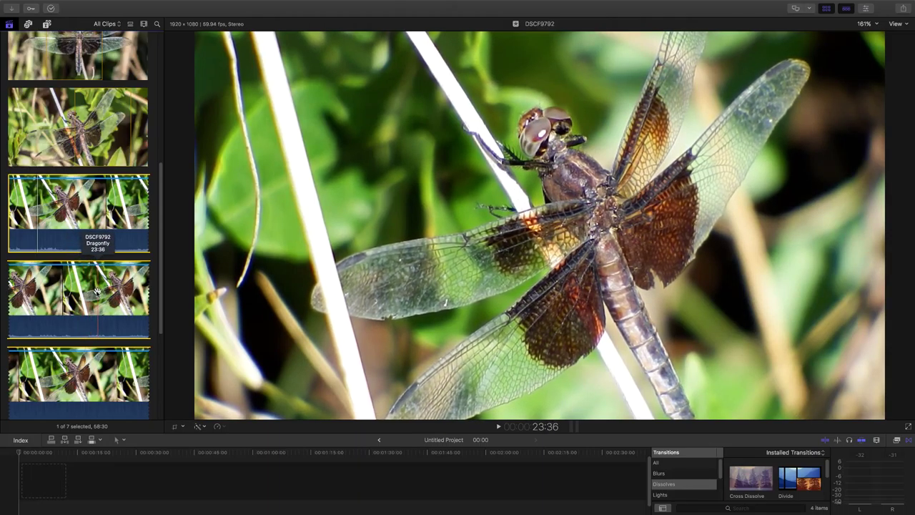
pyautogui.press('space')
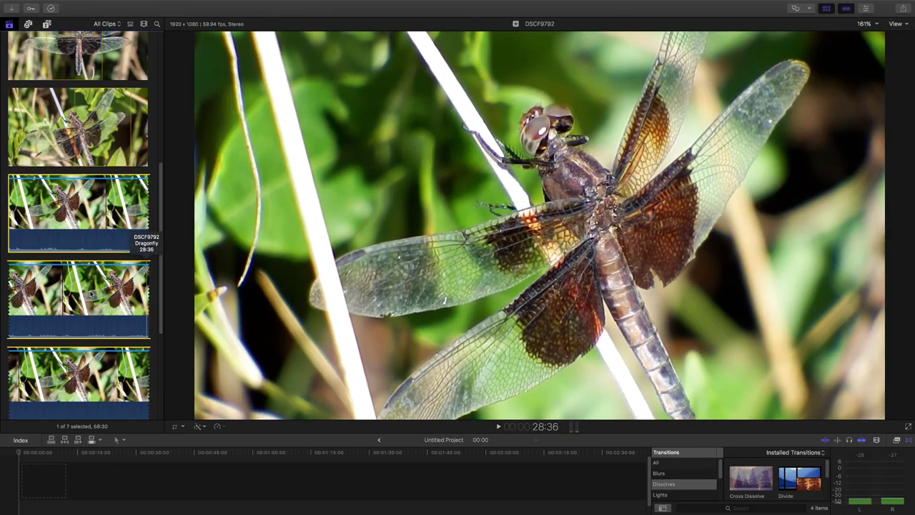
pyautogui.scroll(-1, 91, 293)
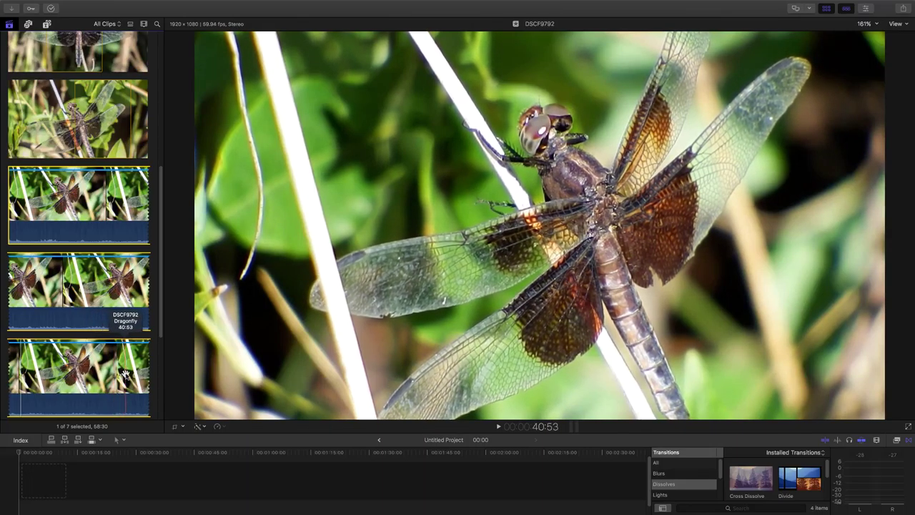
pyautogui.scroll(-4, 125, 372)
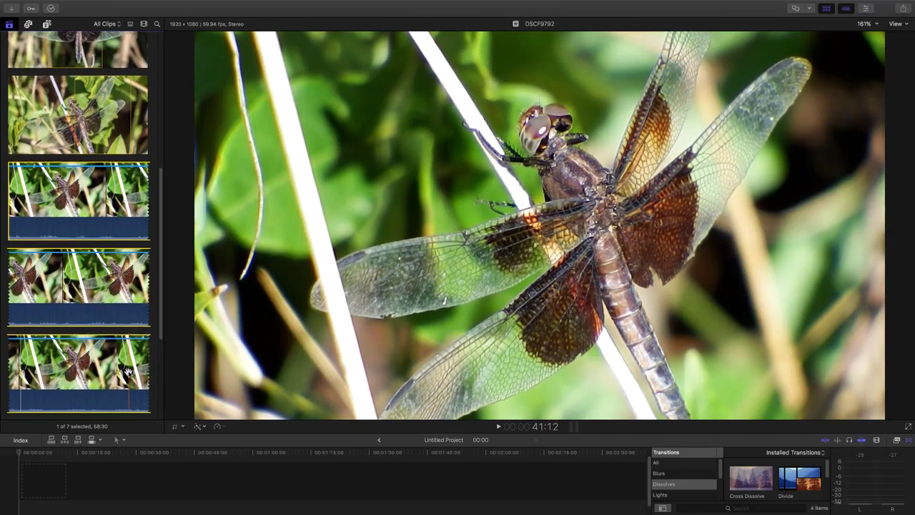
pyautogui.scroll(-2, 126, 371)
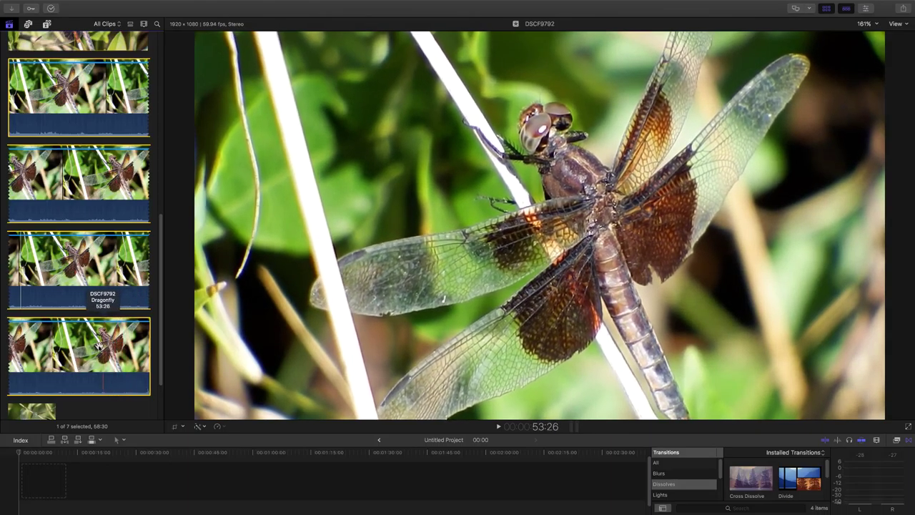
pyautogui.scroll(3, 107, 348)
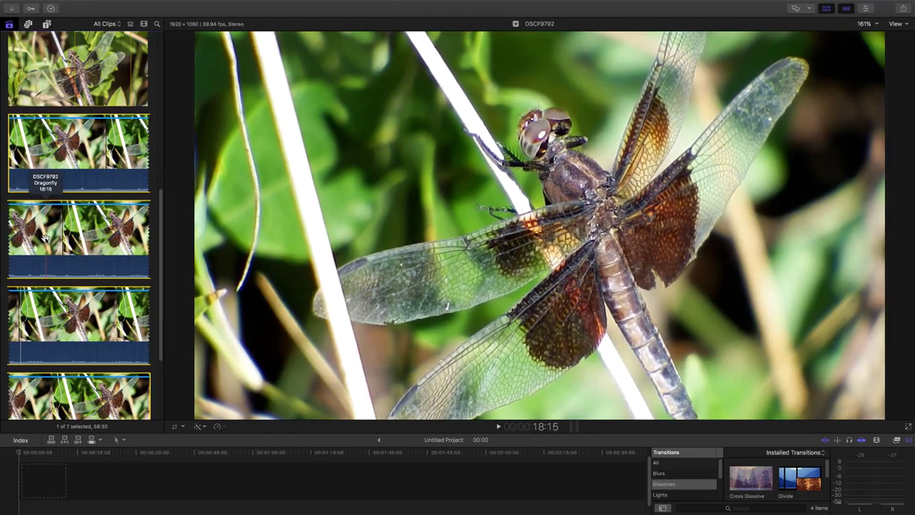
# Step: Mark the range from 18:15 to about 28:35 in clip DSCF9792, add it to the empty timeline and preview it
pyautogui.click(45, 239)
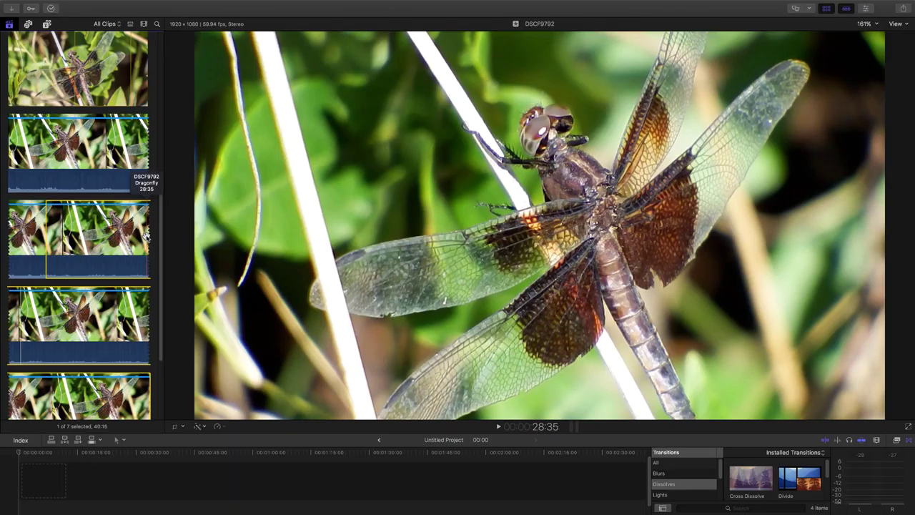
pyautogui.moveTo(146, 235); pyautogui.dragTo(146, 234)
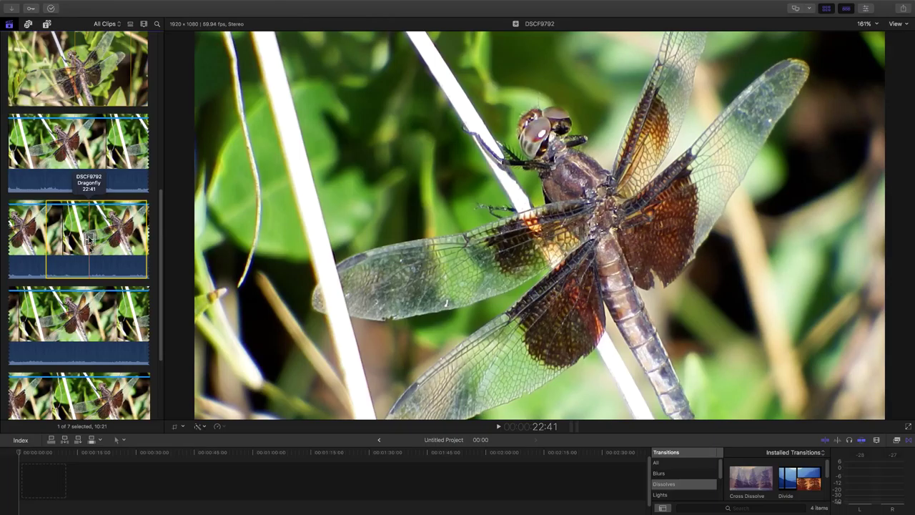
pyautogui.moveTo(89, 239); pyautogui.dragTo(88, 488)
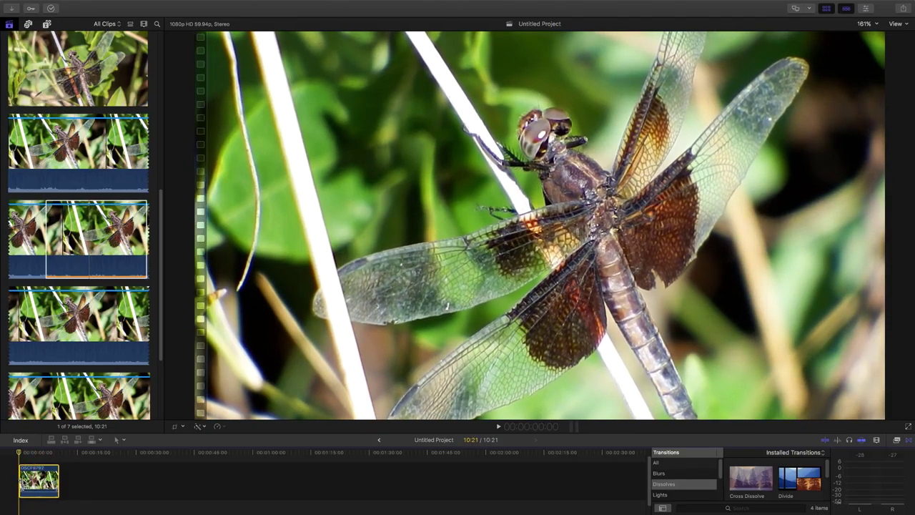
pyautogui.press('space')
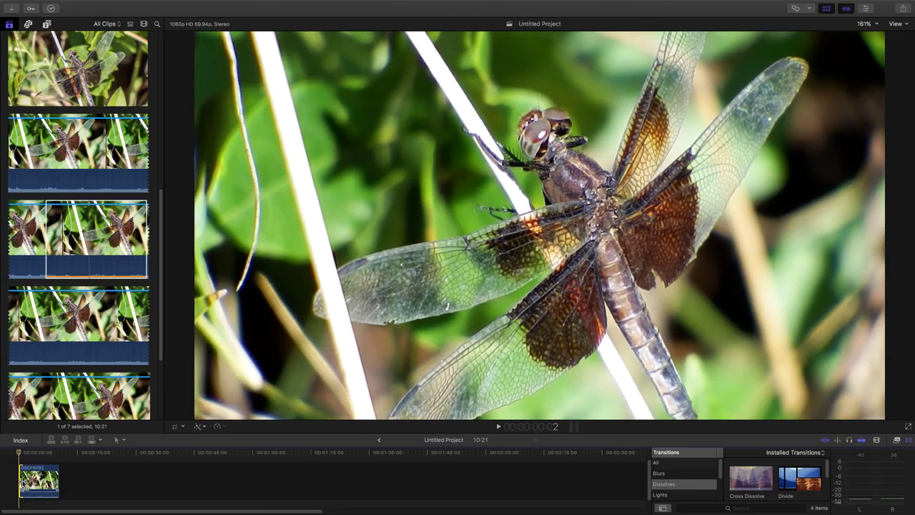
pyautogui.press('space')
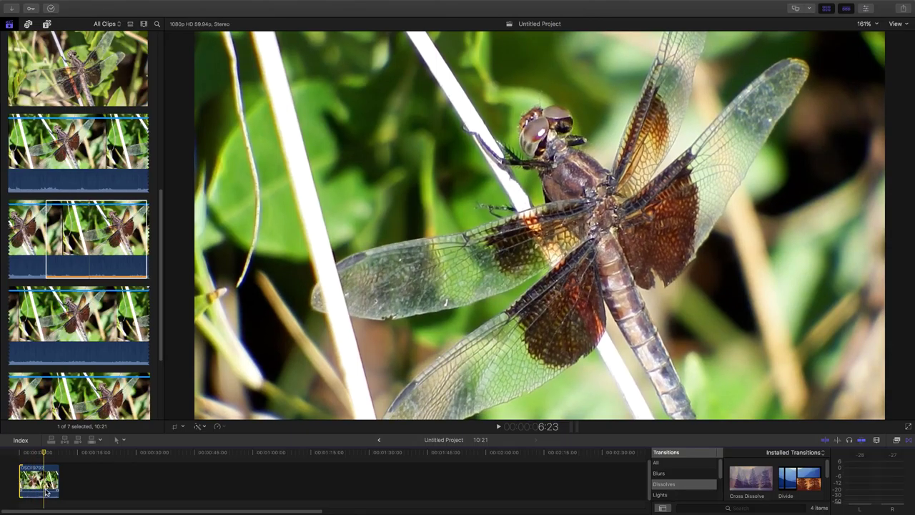
# Step: Retime the timeline clip with a custom speed duration of 00:00:30:00, fit it in the timeline and play it back
pyautogui.click(46, 492)
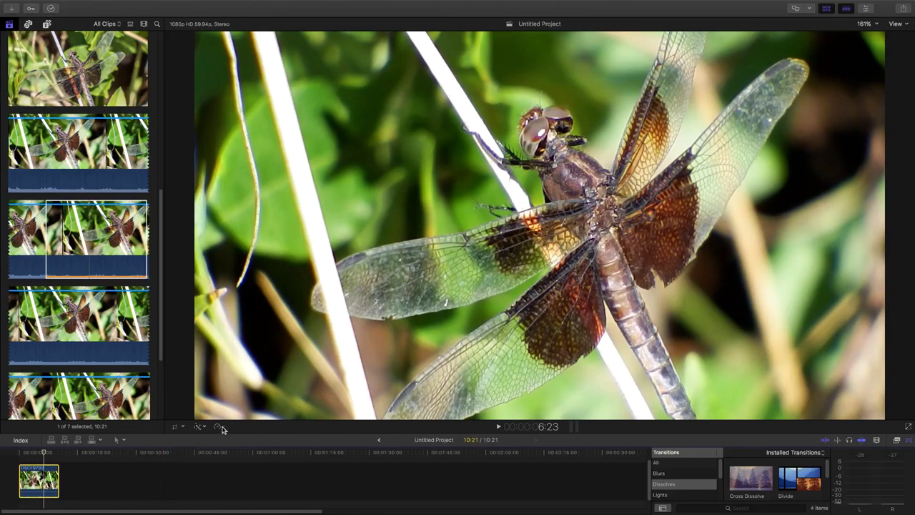
pyautogui.click(223, 427)
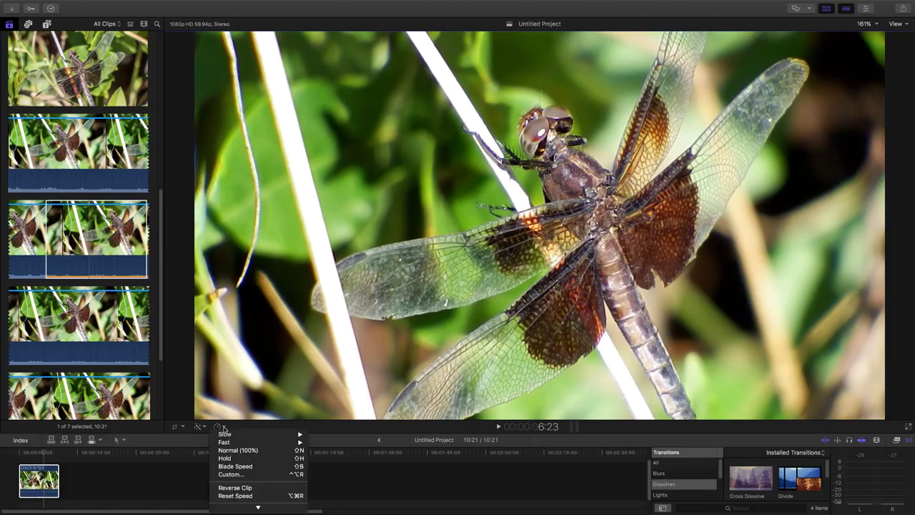
pyautogui.click(228, 474)
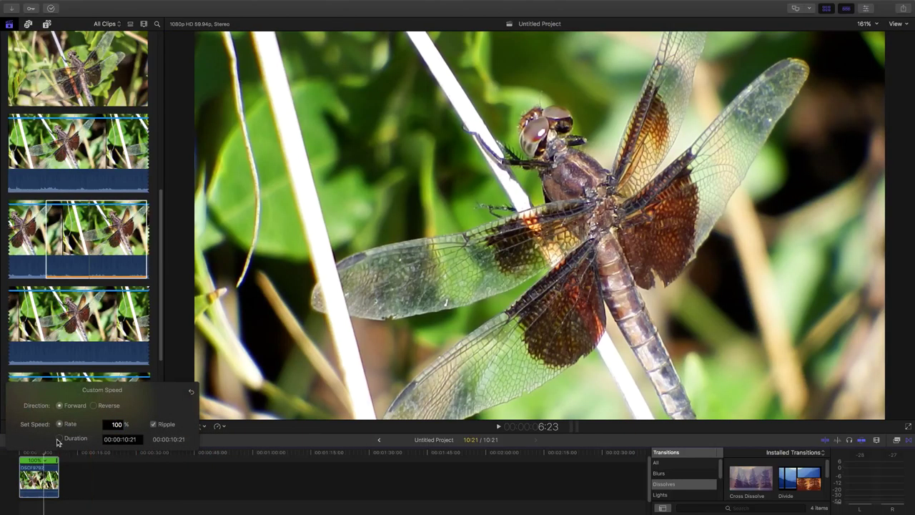
pyautogui.click(58, 438)
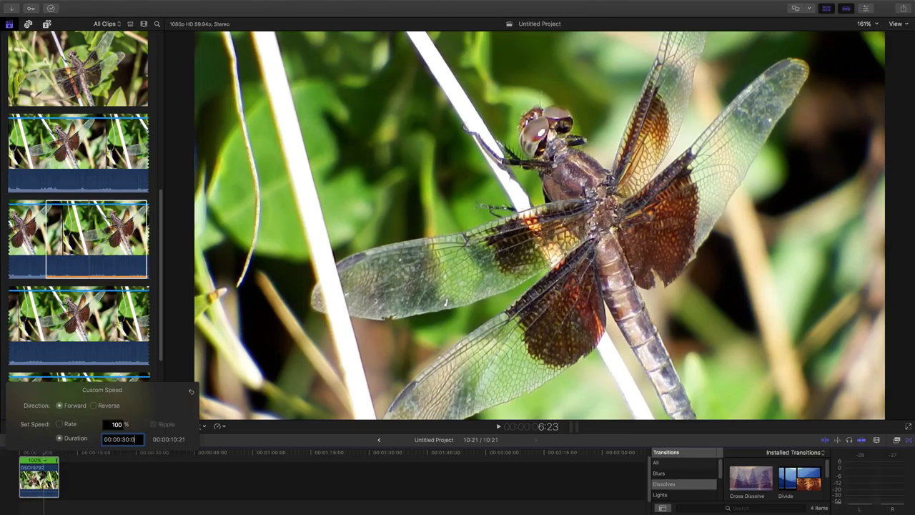
pyautogui.press('Return')
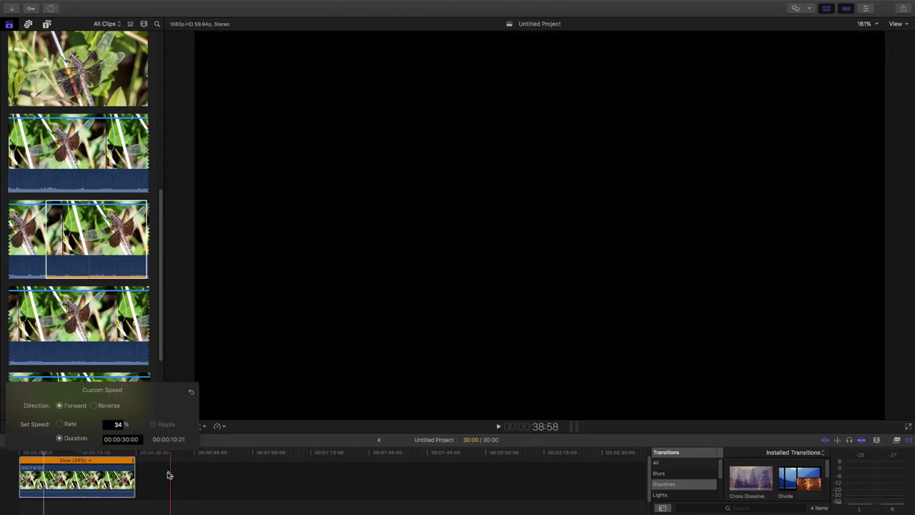
pyautogui.click(167, 474)
pyautogui.hotkey('shift', 'z')
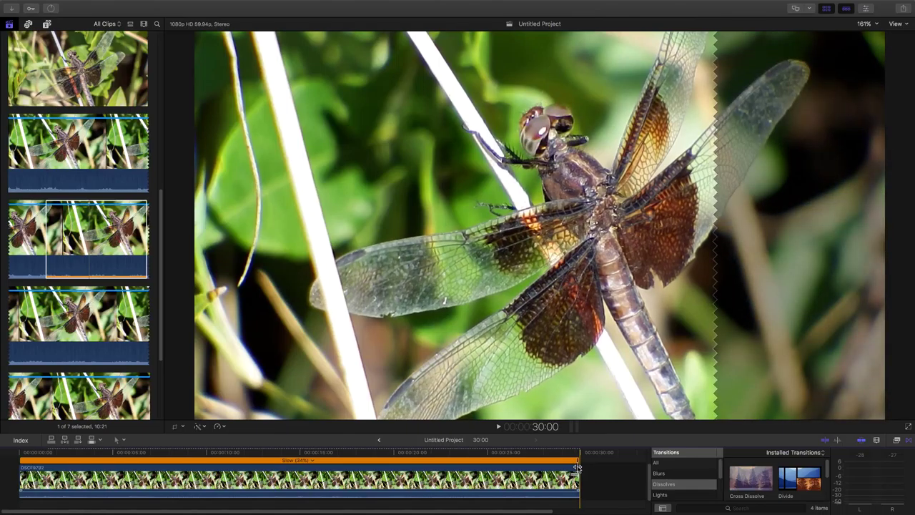
pyautogui.press('space')
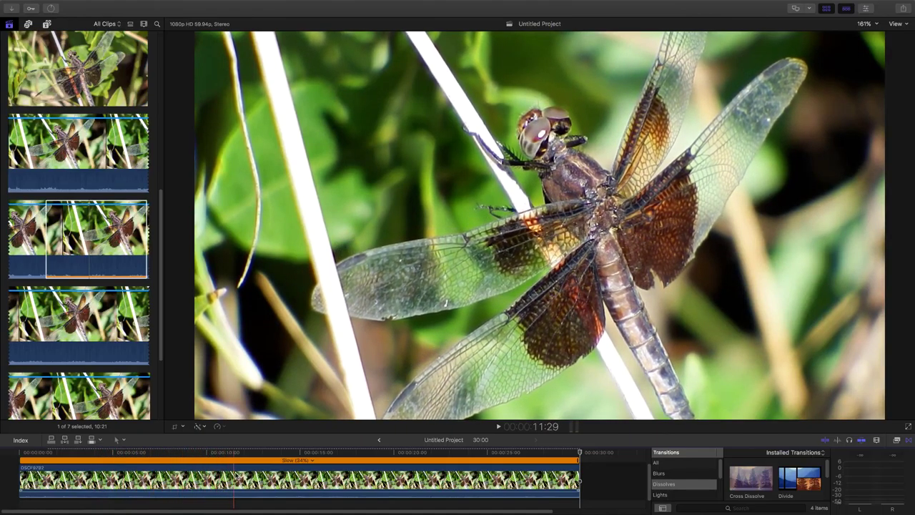
# Step: Trim the clip's beginning to leave 17:05, stretch the remainder to a custom duration of 00:00:30:00 and play it back
pyautogui.click(261, 475)
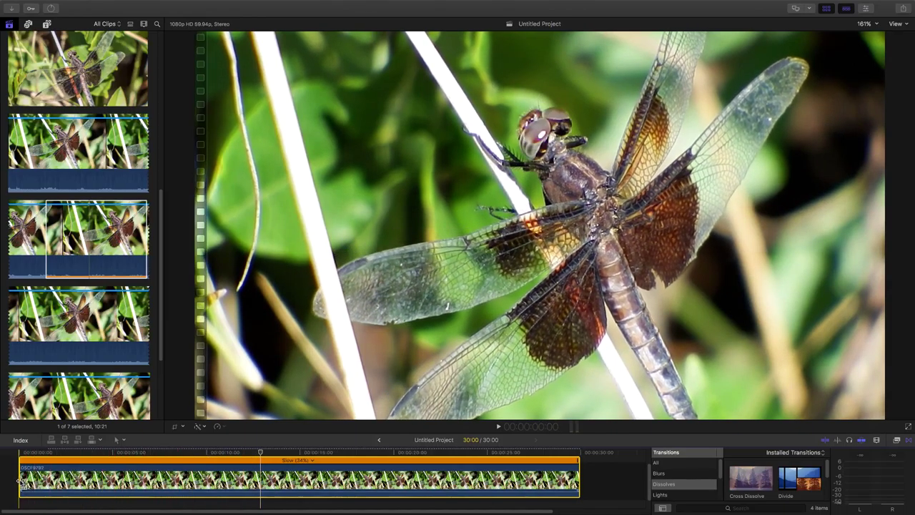
pyautogui.moveTo(21, 480); pyautogui.dragTo(261, 479)
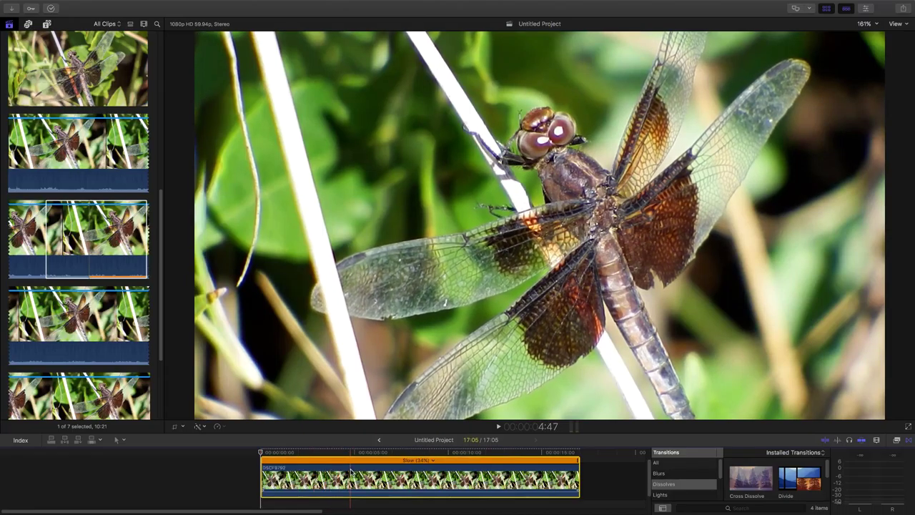
pyautogui.click(219, 428)
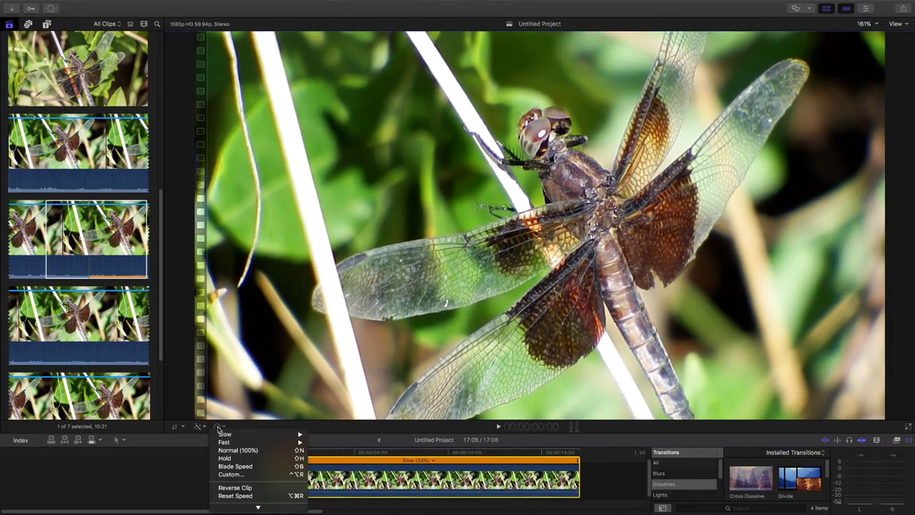
pyautogui.click(220, 475)
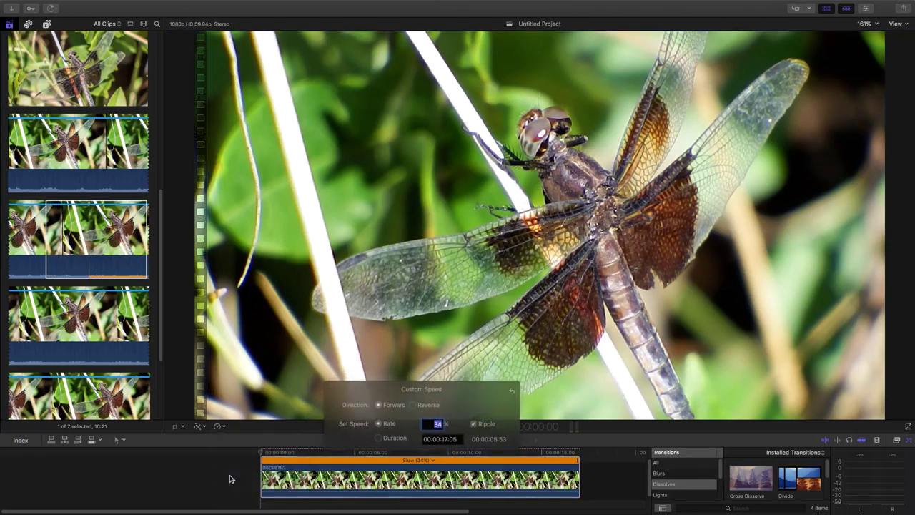
pyautogui.click(379, 438)
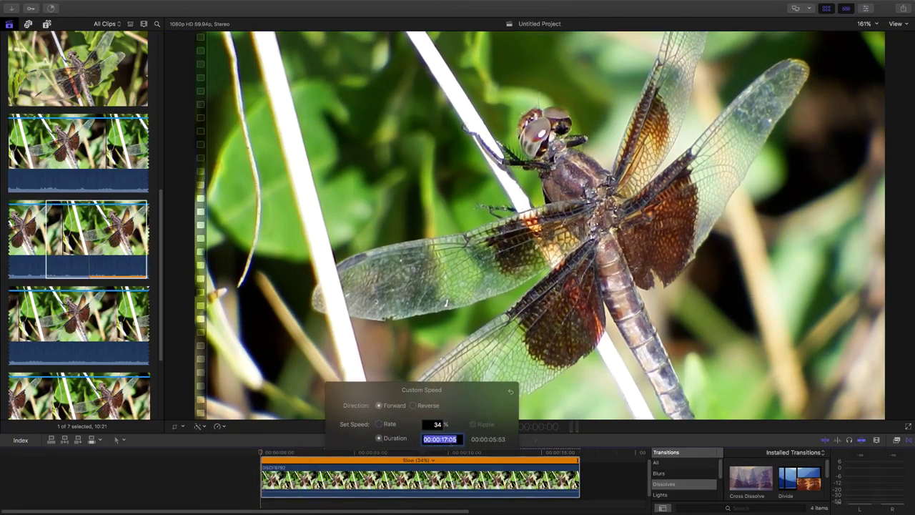
pyautogui.click(459, 439)
pyautogui.press('Return')
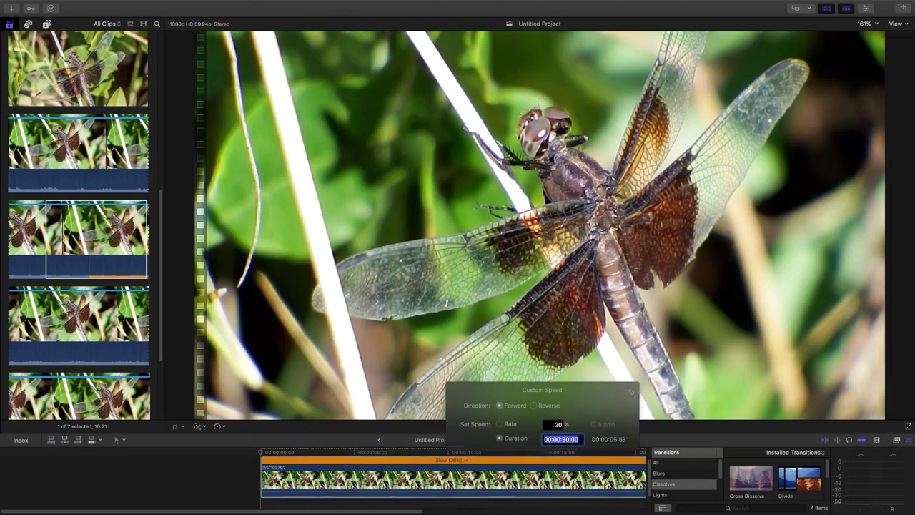
pyautogui.press('Escape')
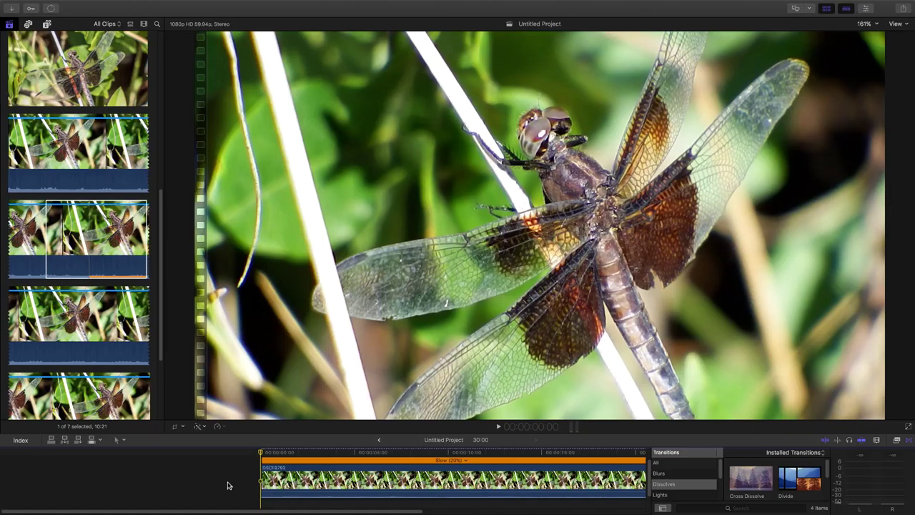
pyautogui.hotkey('shift', 'z')
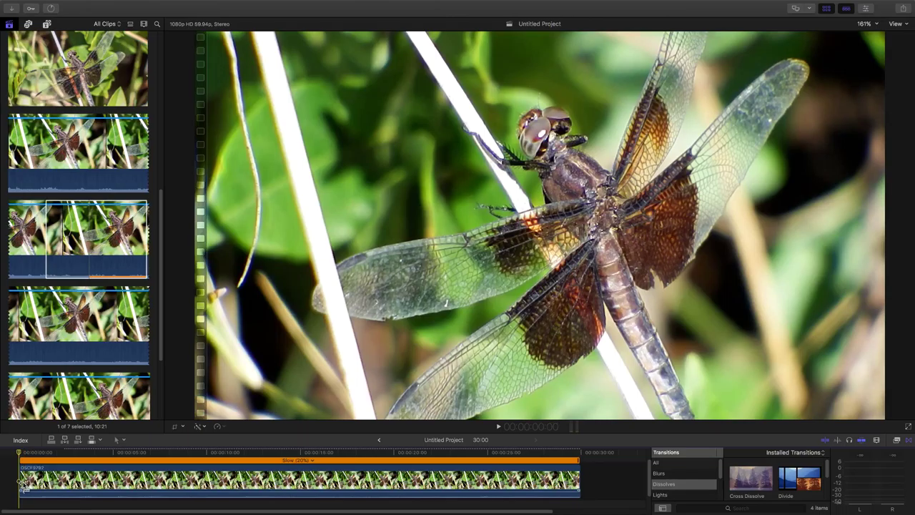
pyautogui.press('space')
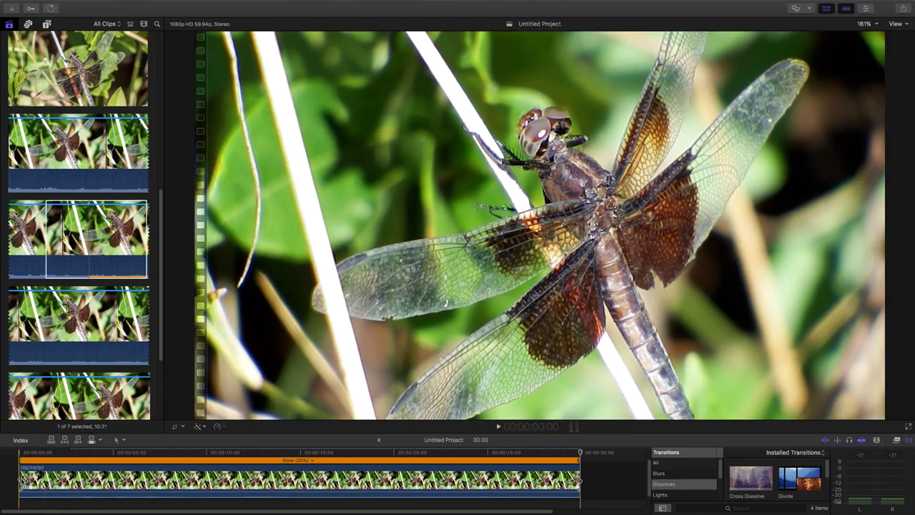
# Step: Trim the clip's start to shorten it to 28:23, extend its end for a 30:02 duration and play the result
pyautogui.moveTo(19, 480); pyautogui.dragTo(51, 476)
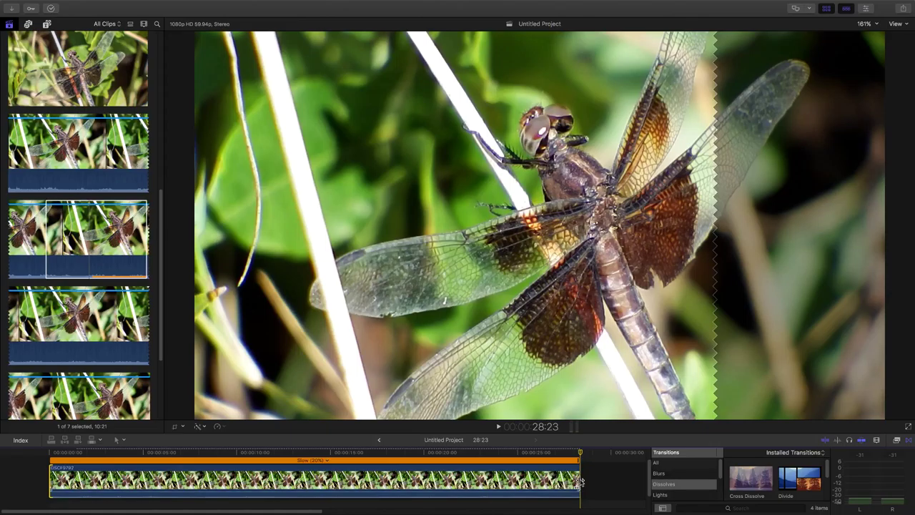
pyautogui.moveTo(580, 483); pyautogui.dragTo(611, 475)
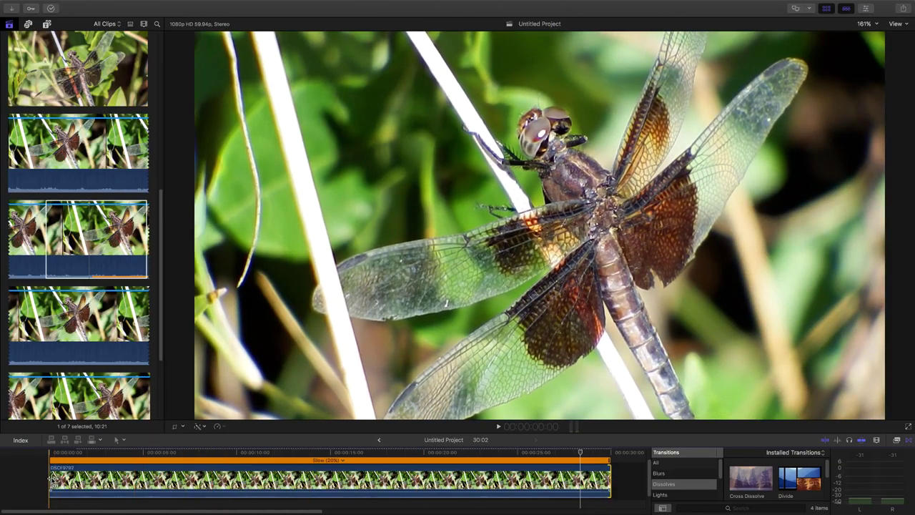
pyautogui.press('space')
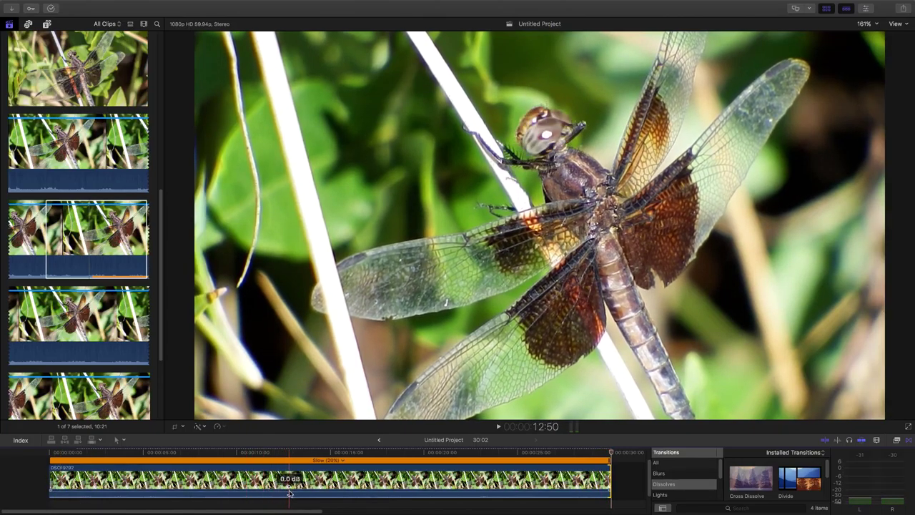
# Step: Lower the audio level of the timeline clip DSCF9792 all the way down and play the slow-motion clip from its beginning
pyautogui.moveTo(290, 494); pyautogui.dragTo(290, 507)
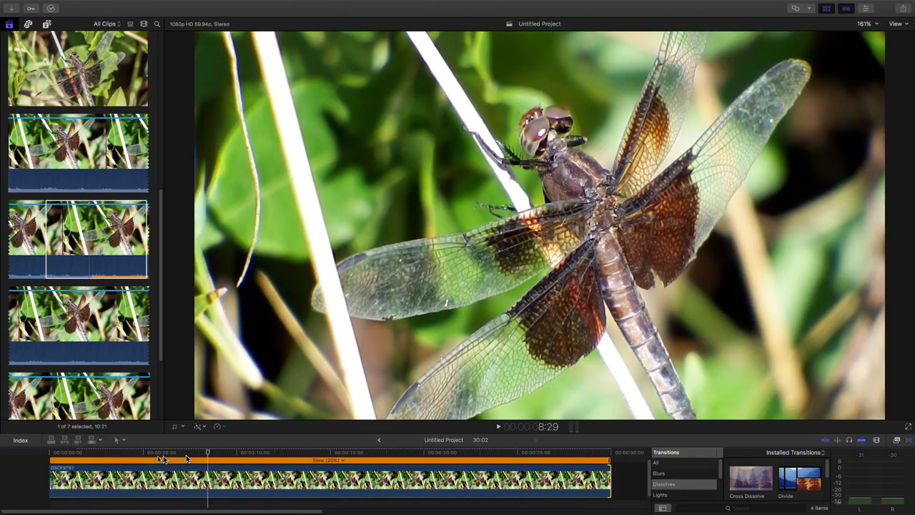
pyautogui.click(44, 461)
pyautogui.press('space')
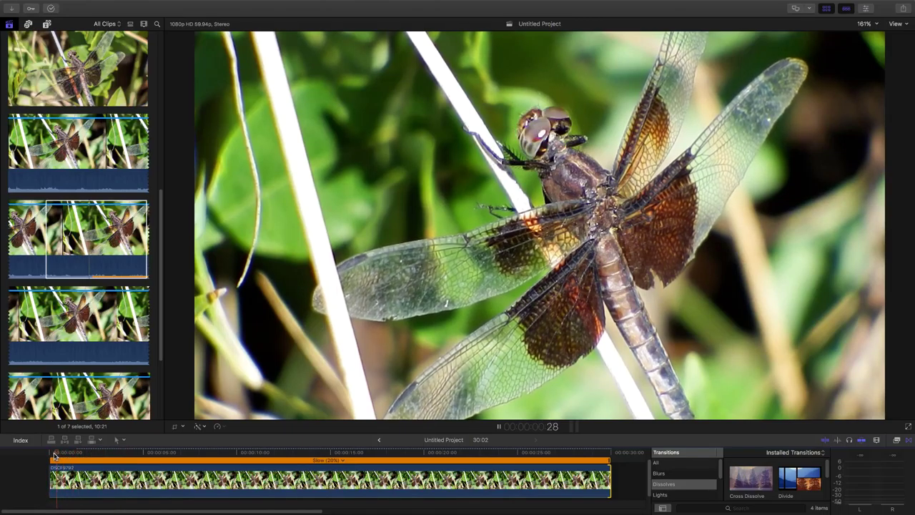
pyautogui.click(54, 455)
pyautogui.press('space')
pyautogui.press('space')
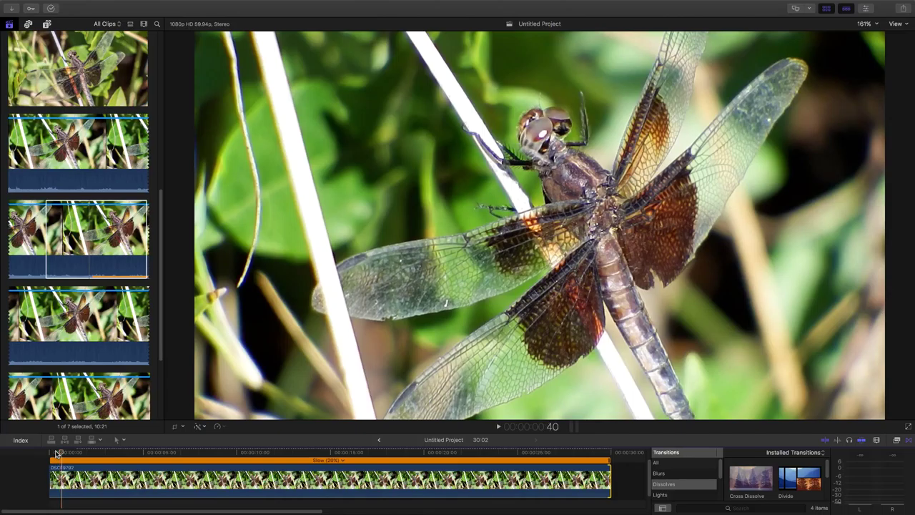
pyautogui.press('space')
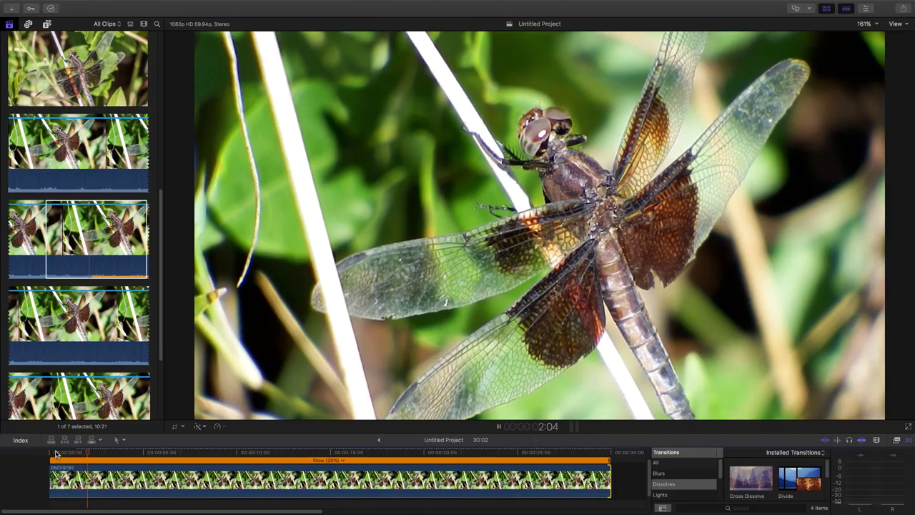
pyautogui.click(56, 454)
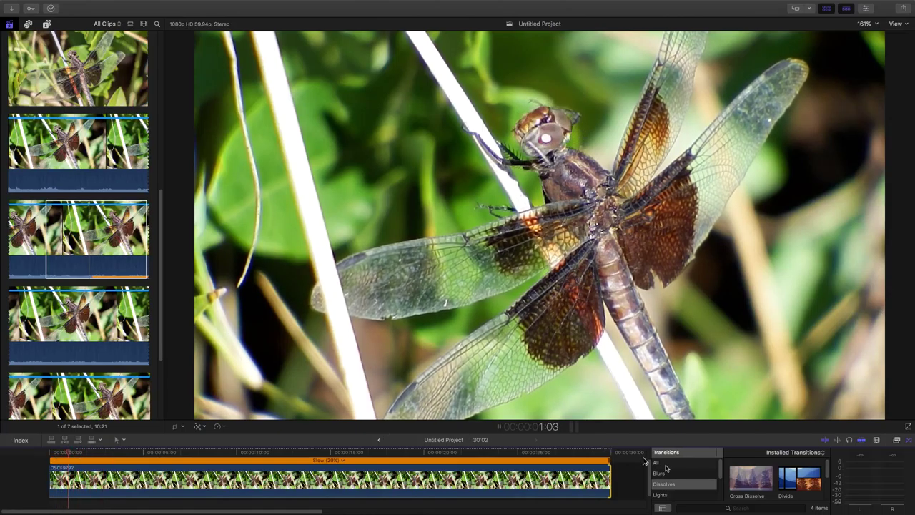
# Step: Add a Cross Dissolve transition to the end of the slow-motion clip DSCF9792 in the timeline
pyautogui.moveTo(731, 489); pyautogui.dragTo(614, 490)
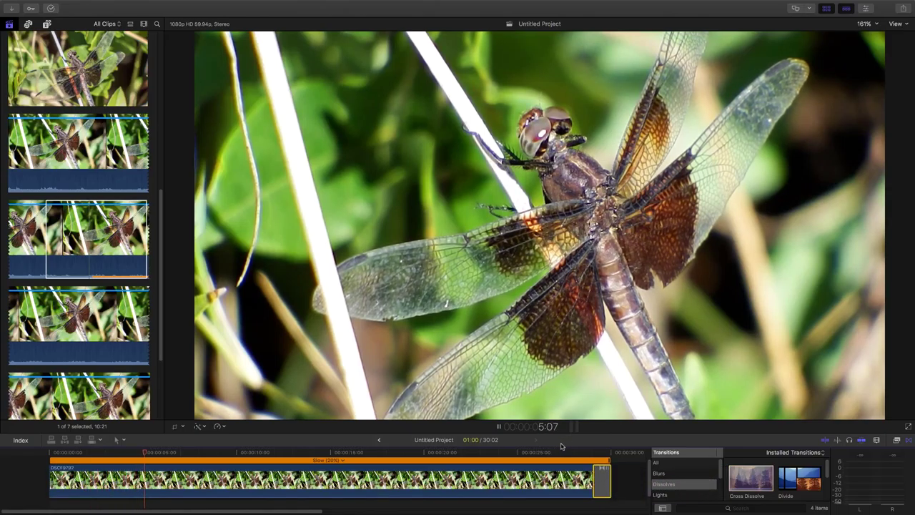